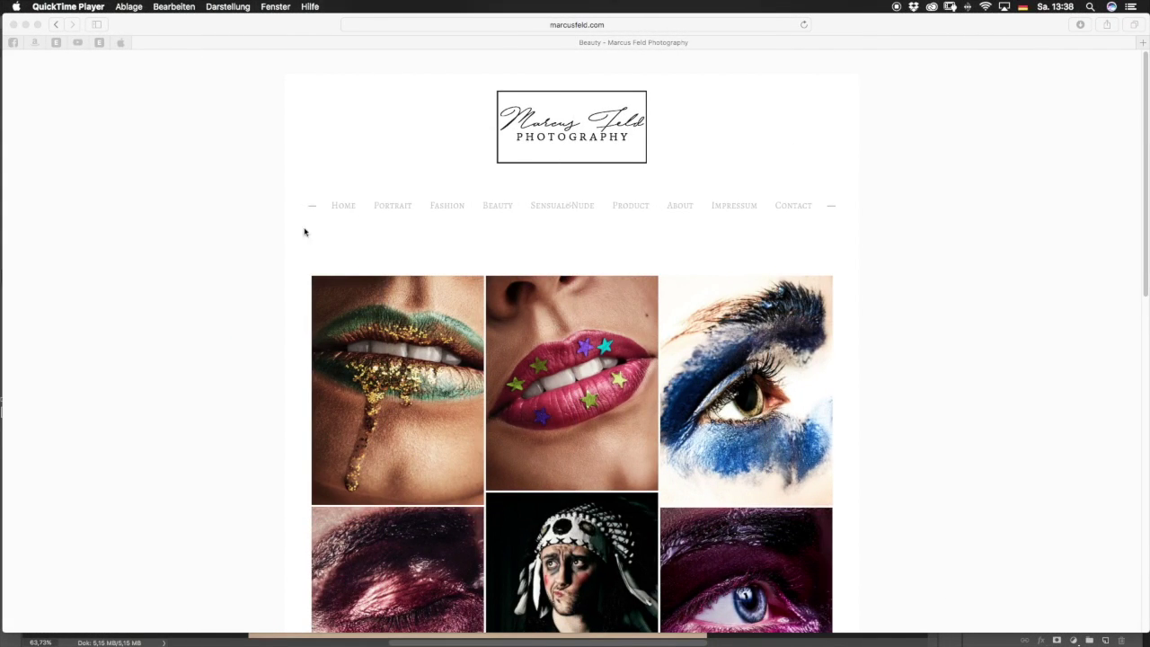
# Switch from Safari to Photoshop with the lips macro photo open.
pyautogui.moveTo(2, 139)
pyautogui.click(18, 165)
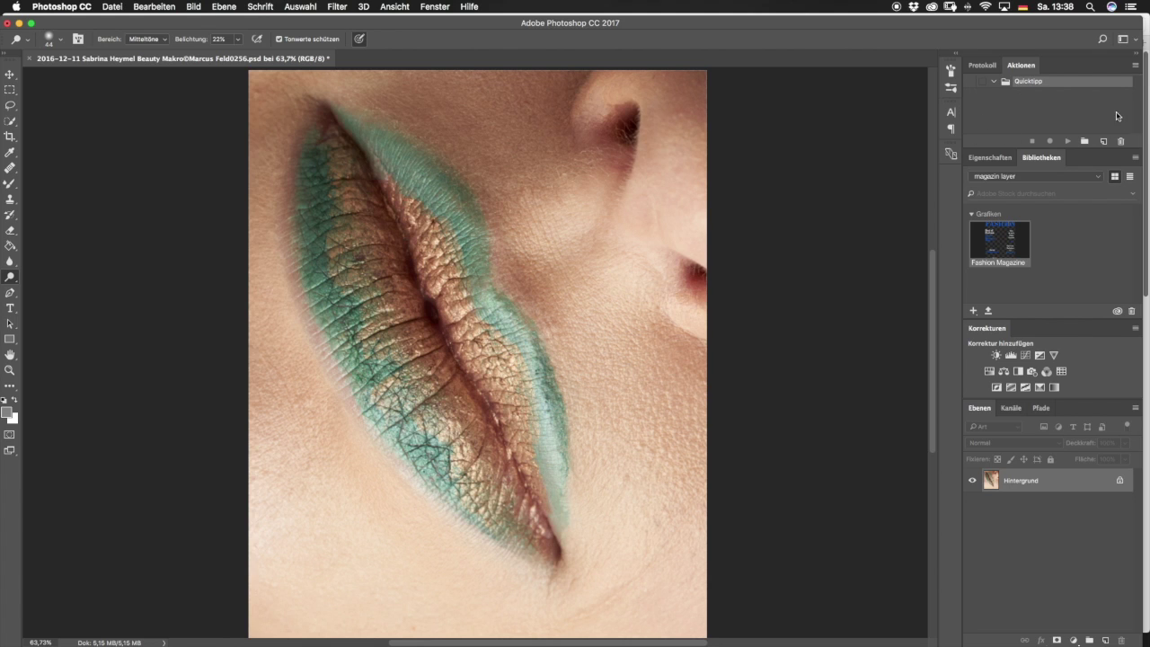
pyautogui.click(1105, 143)
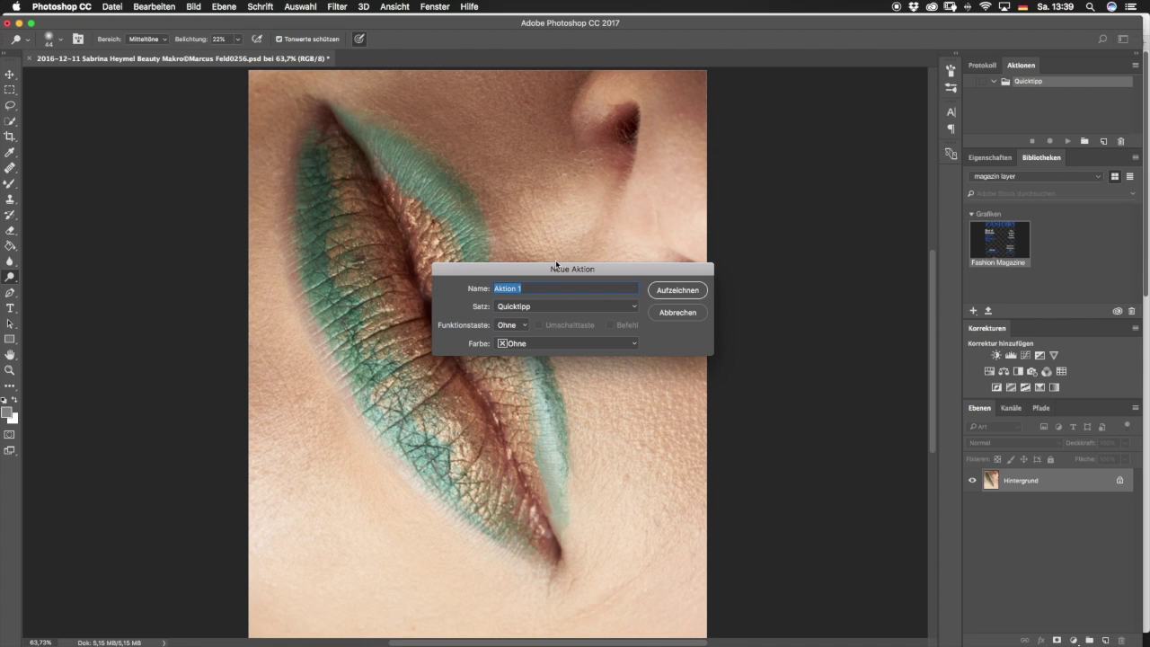
# Record a new yellow action 'D&B' in the Quicktipp set, assigned to F1.
pyautogui.write('D&B')
pyautogui.click(521, 327)
pyautogui.click(512, 332)
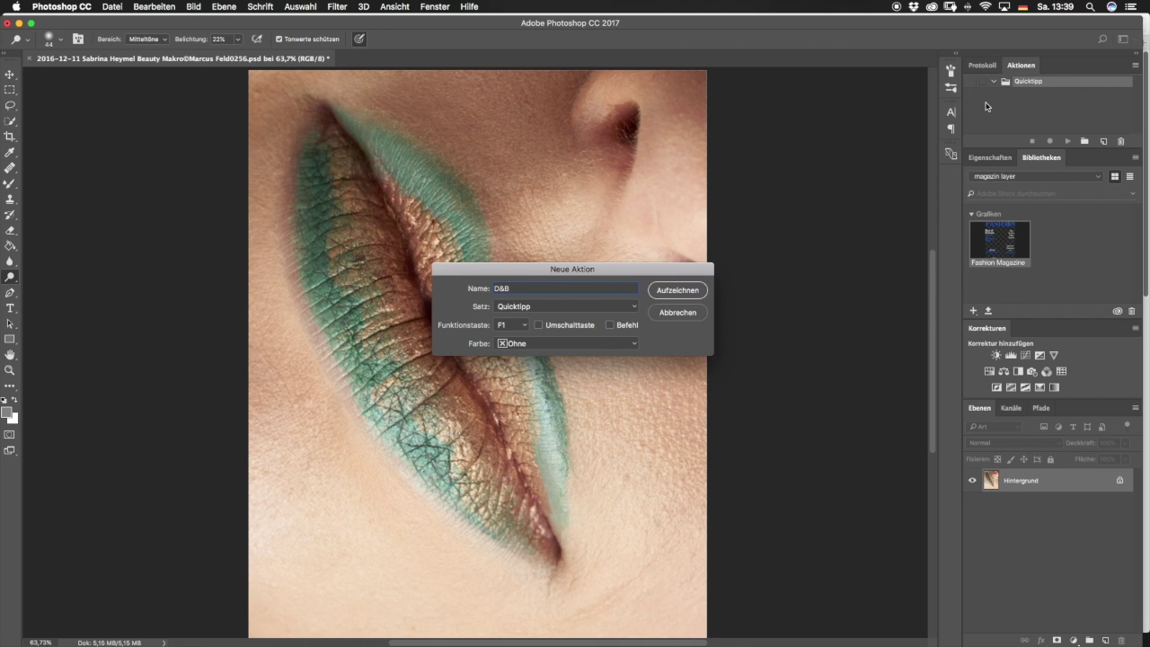
pyautogui.click(565, 347)
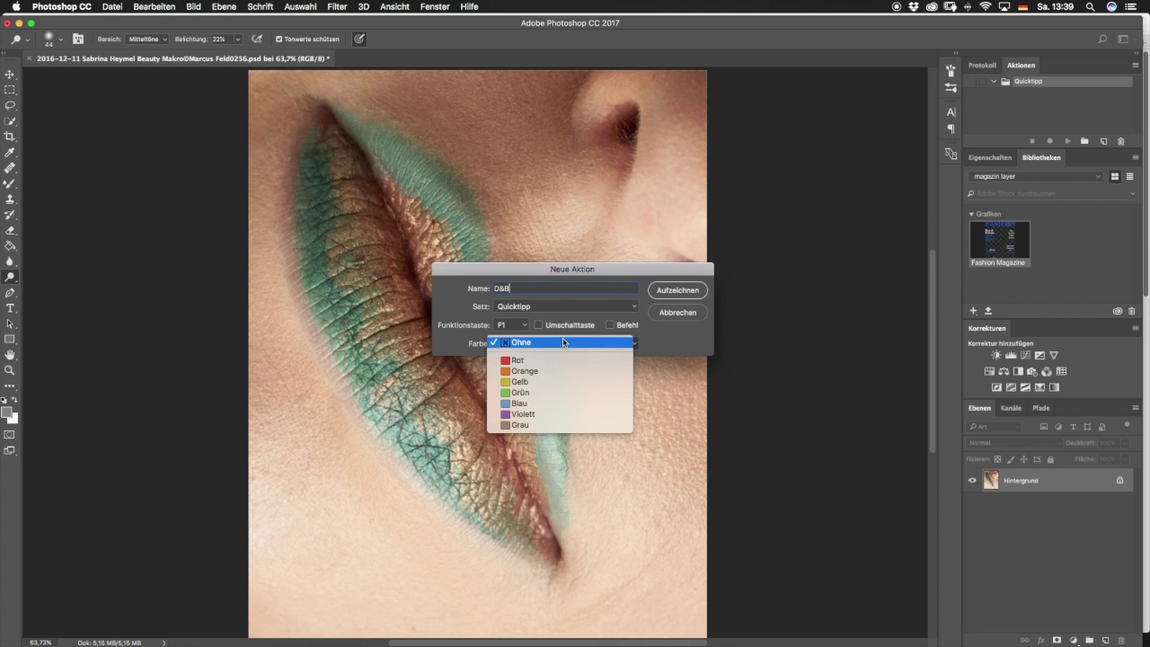
pyautogui.click(534, 383)
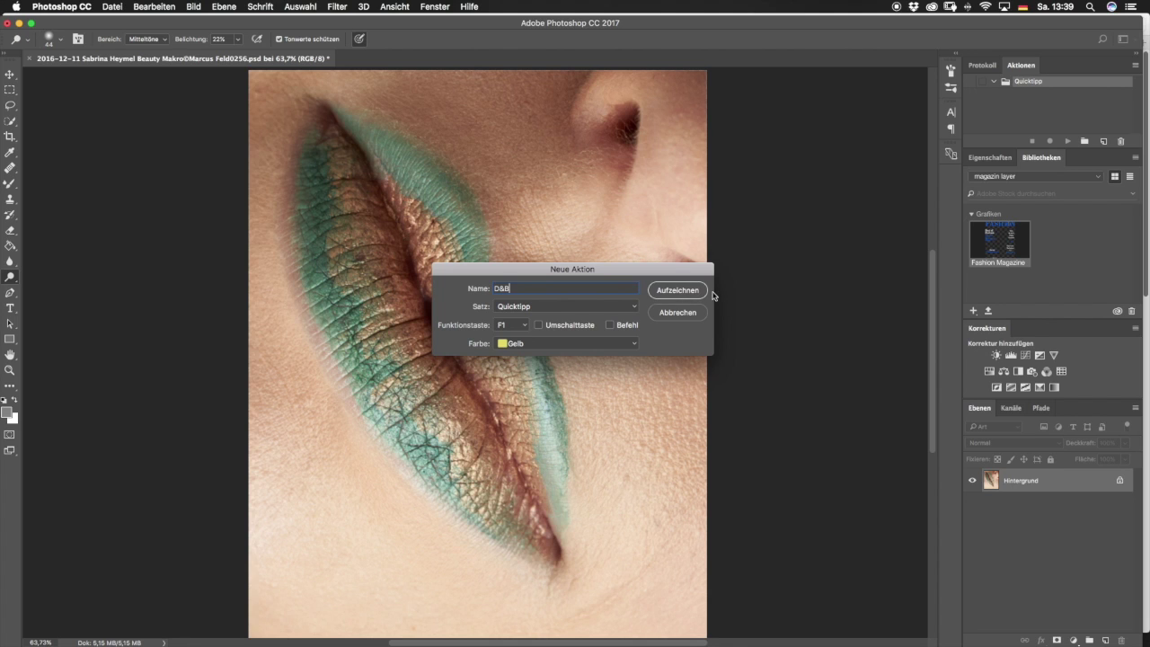
pyautogui.click(678, 290)
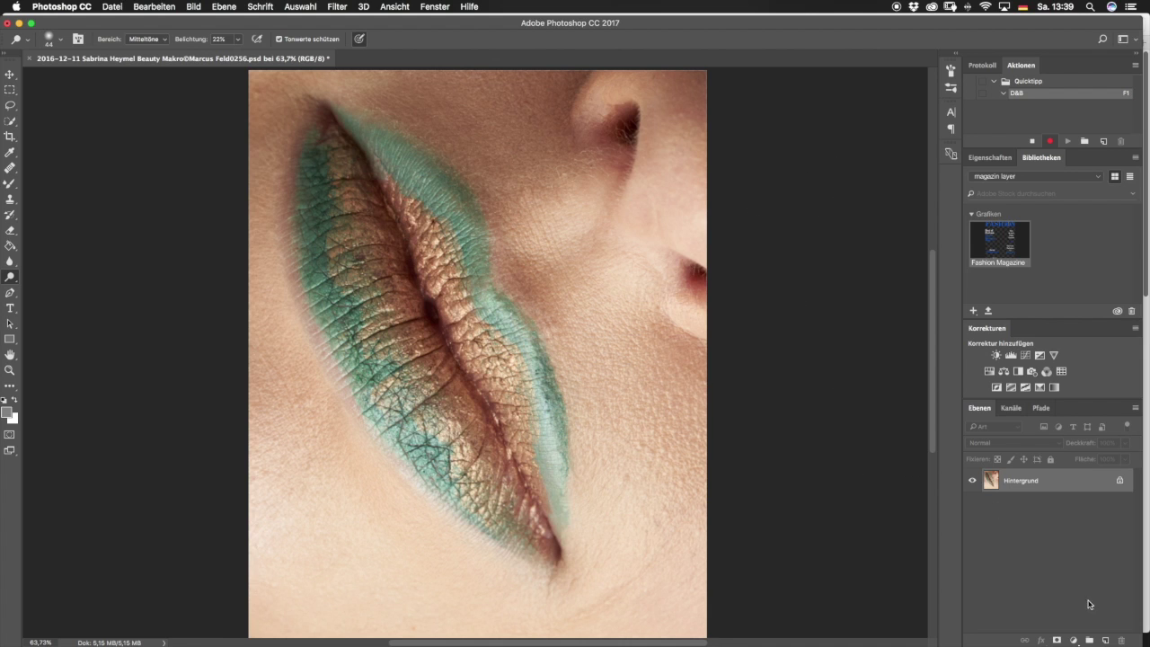
pyautogui.keyDown('alt'); pyautogui.click(1105, 640); pyautogui.keyUp('alt')
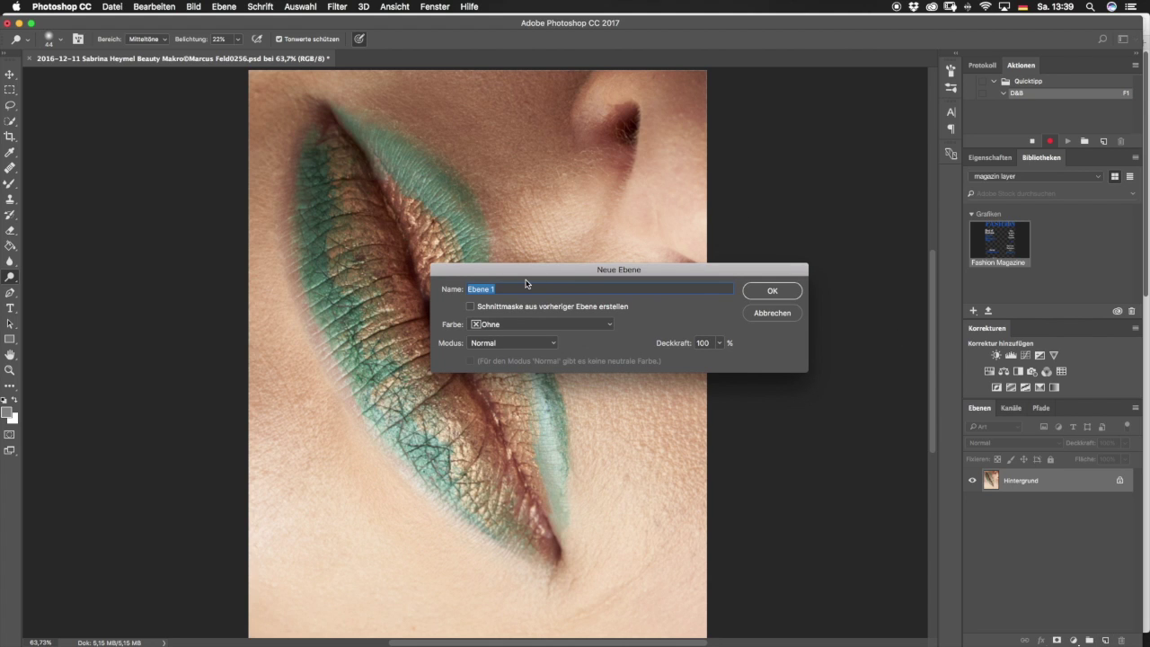
# Name the new layer 'Dodge&Burn', correcting the misspelled name.
pyautogui.write('Do')
pyautogui.doubleClick(485, 289)
pyautogui.click(526, 289)
pyautogui.write('d')
pyautogui.press('BackSpace')
pyautogui.press('BackSpace')
pyautogui.write('dg')
# Make the layer yellow, Weiches Licht mode, filled with neutral 50% grey, and stop recording.
pyautogui.click(532, 325)
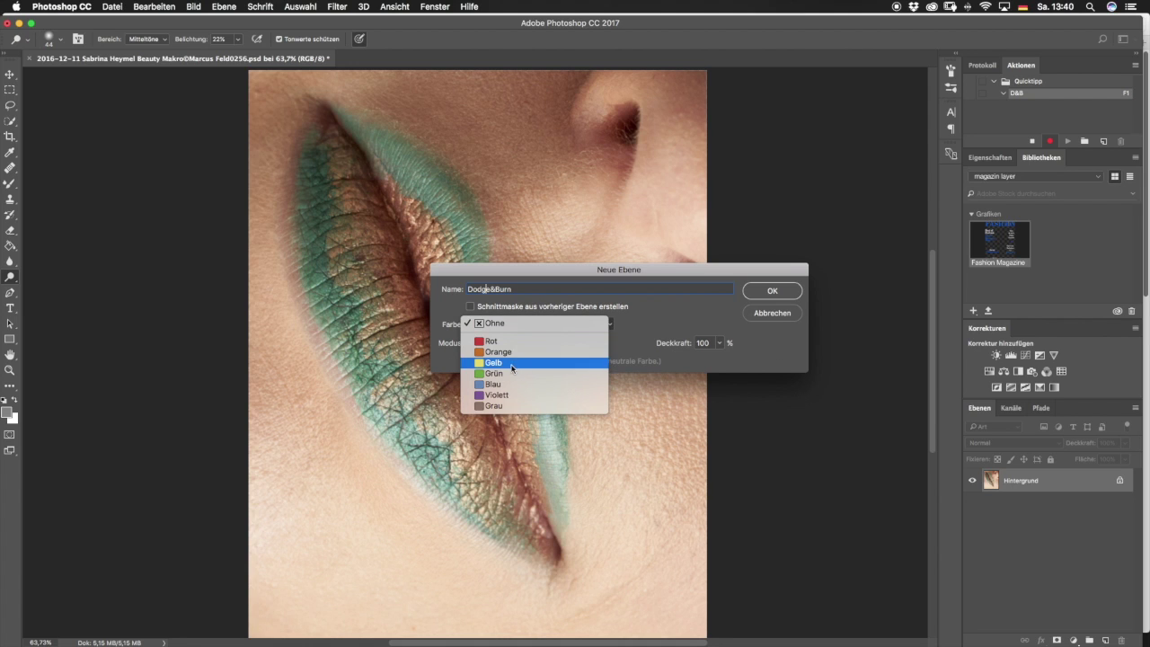
pyautogui.click(513, 363)
pyautogui.click(515, 343)
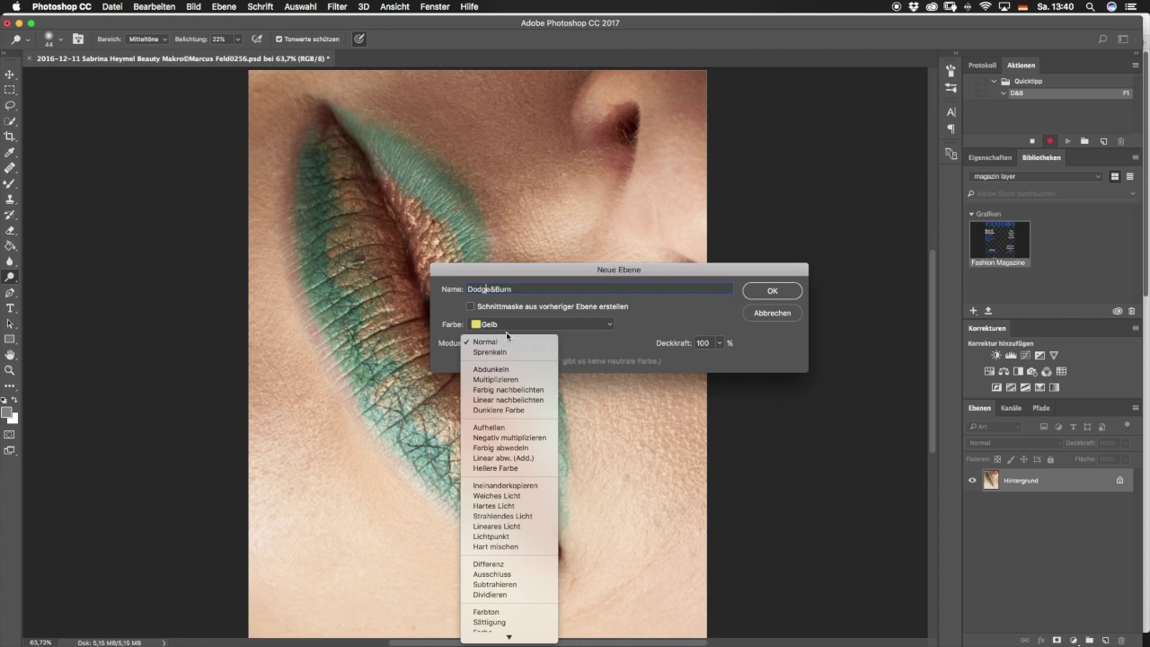
pyautogui.click(530, 496)
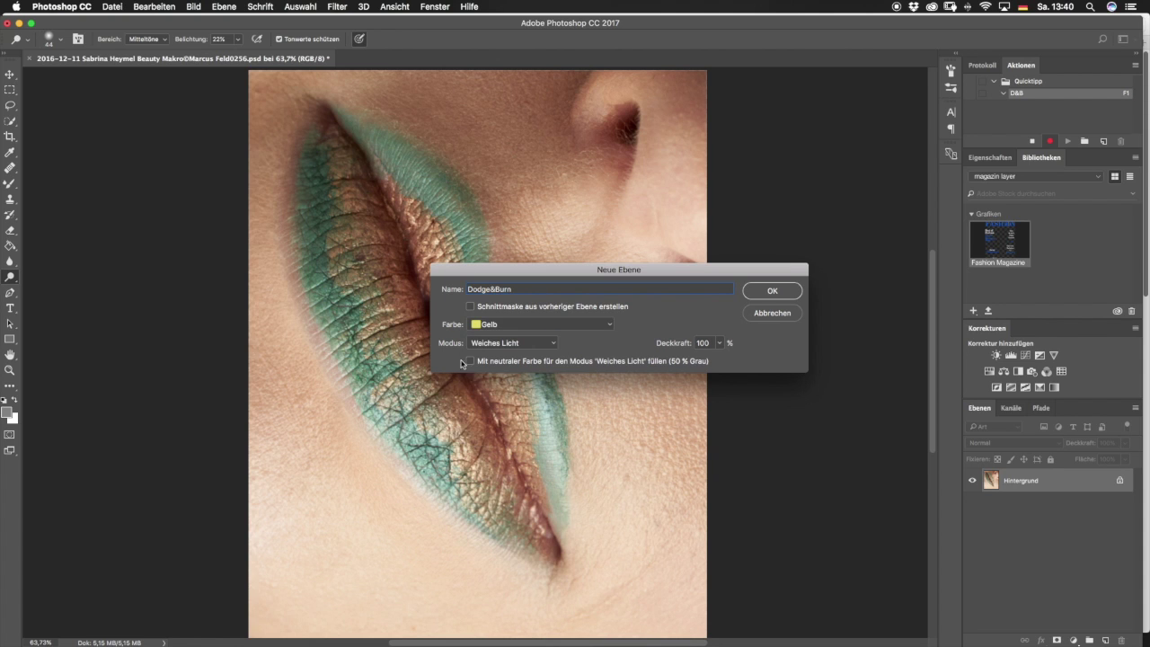
pyautogui.click(469, 361)
pyautogui.click(775, 292)
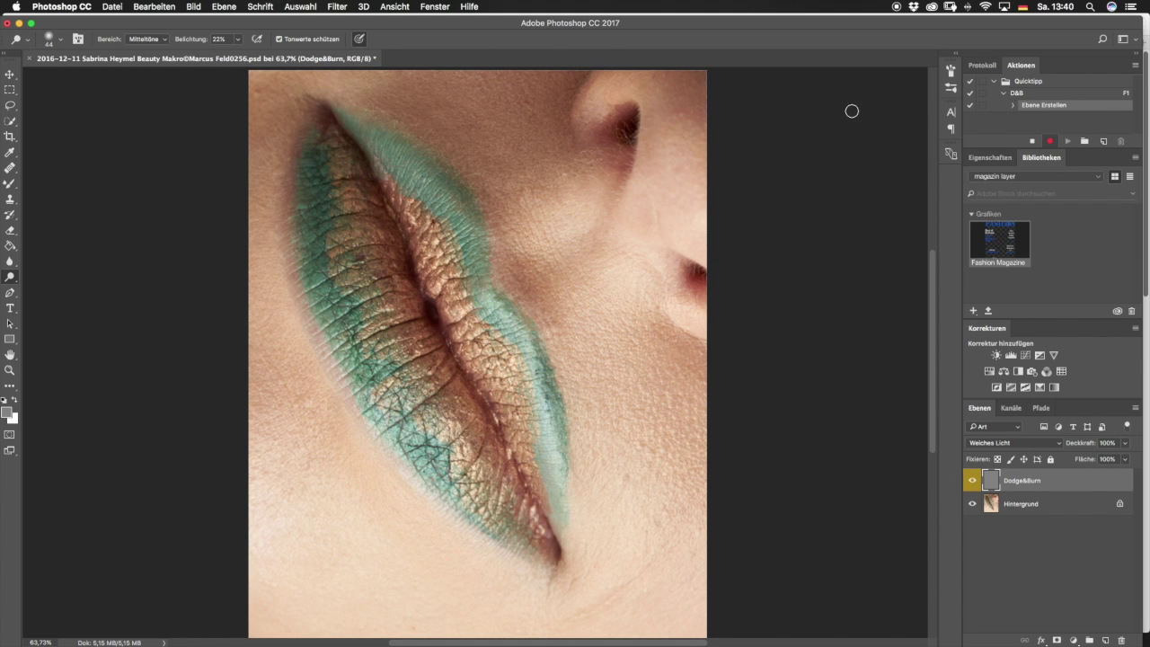
pyautogui.click(1032, 142)
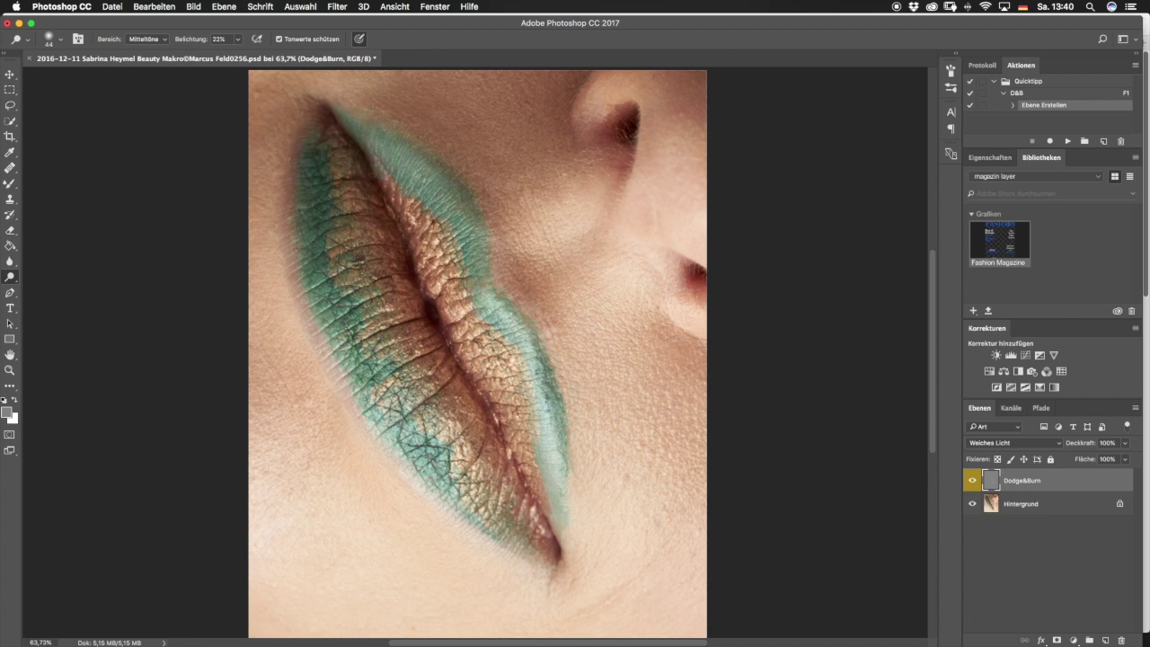
# Dodge along the upper lip crease, then enlarge the Dodge brush to 118.
pyautogui.rightClick(358, 151)
pyautogui.click(329, 126)
pyautogui.moveTo(352, 138)
pyautogui.mouseDown()
pyautogui.moveTo(437, 334)
pyautogui.moveTo(560, 545)
pyautogui.mouseUp()
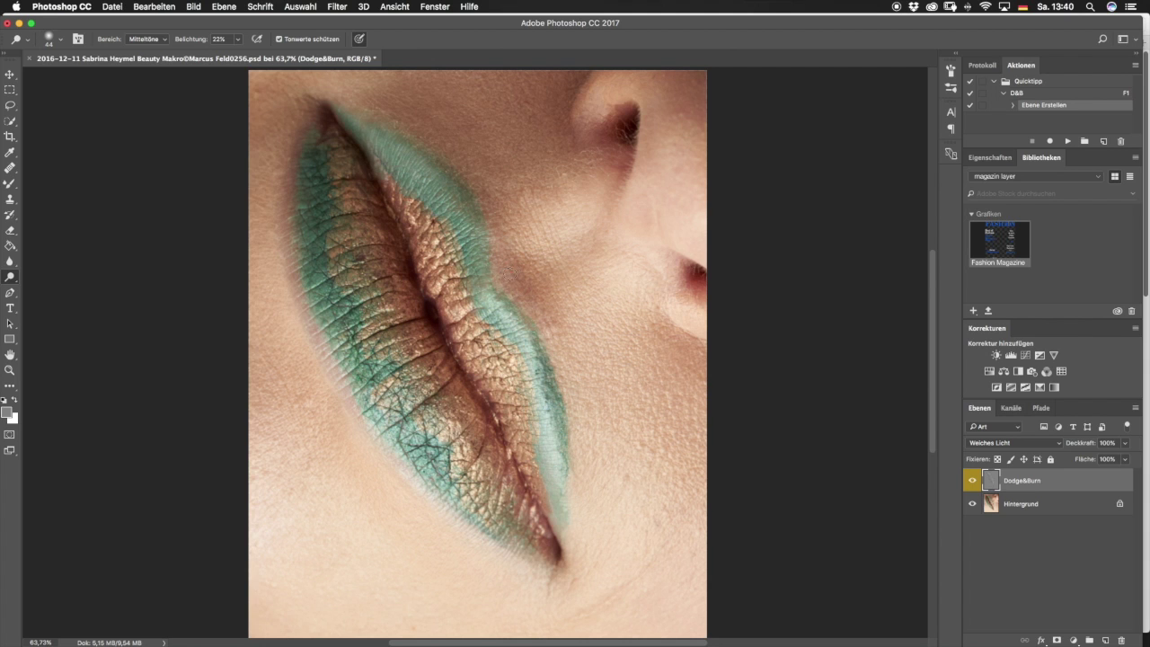
pyautogui.moveTo(510, 274); pyautogui.dragTo(539, 275)
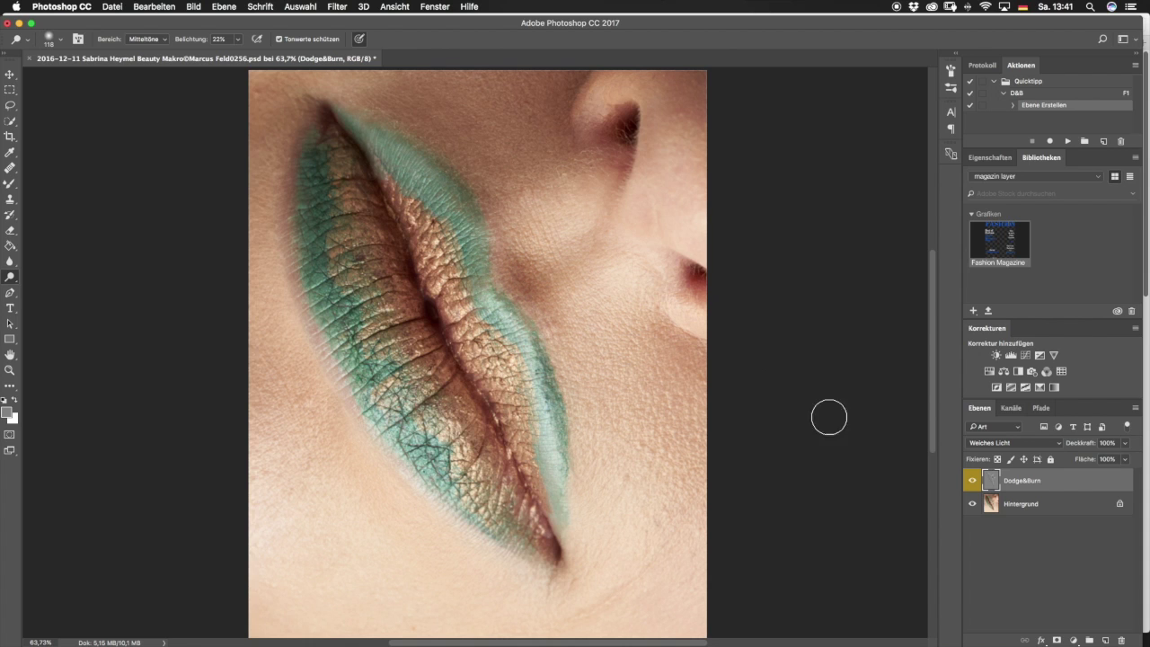
# Play D&B with F1 for a second layer and dodge near the nostril with a 201 brush.
pyautogui.press('F1')
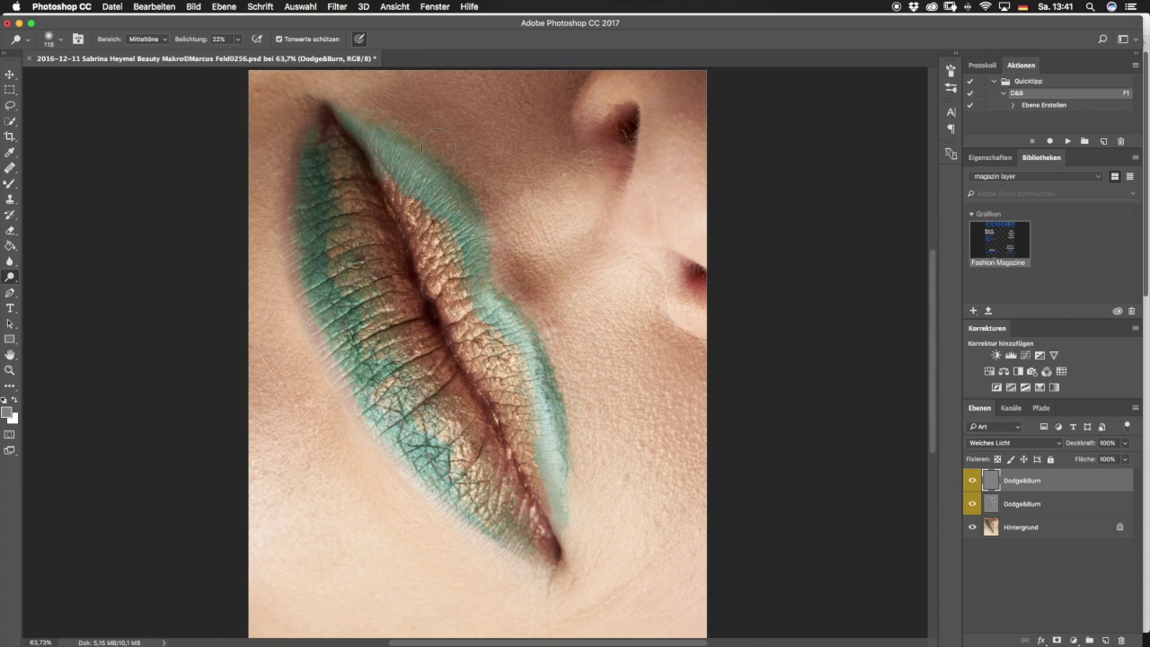
pyautogui.moveTo(431, 123); pyautogui.dragTo(486, 123)
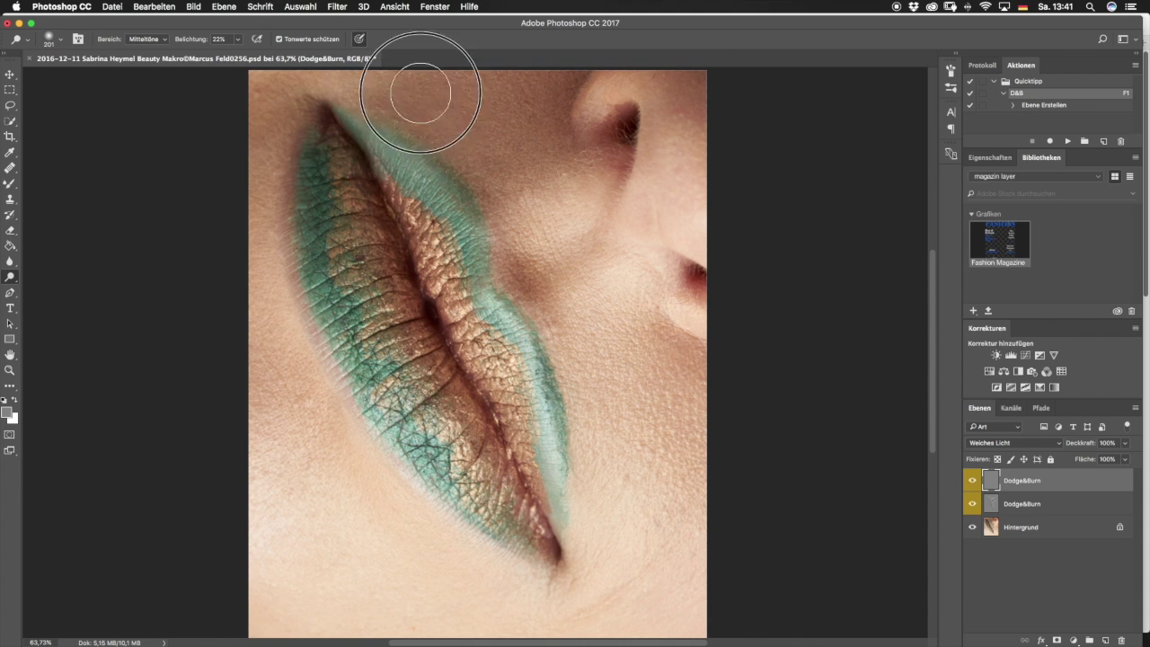
pyautogui.moveTo(544, 207); pyautogui.dragTo(543, 170)
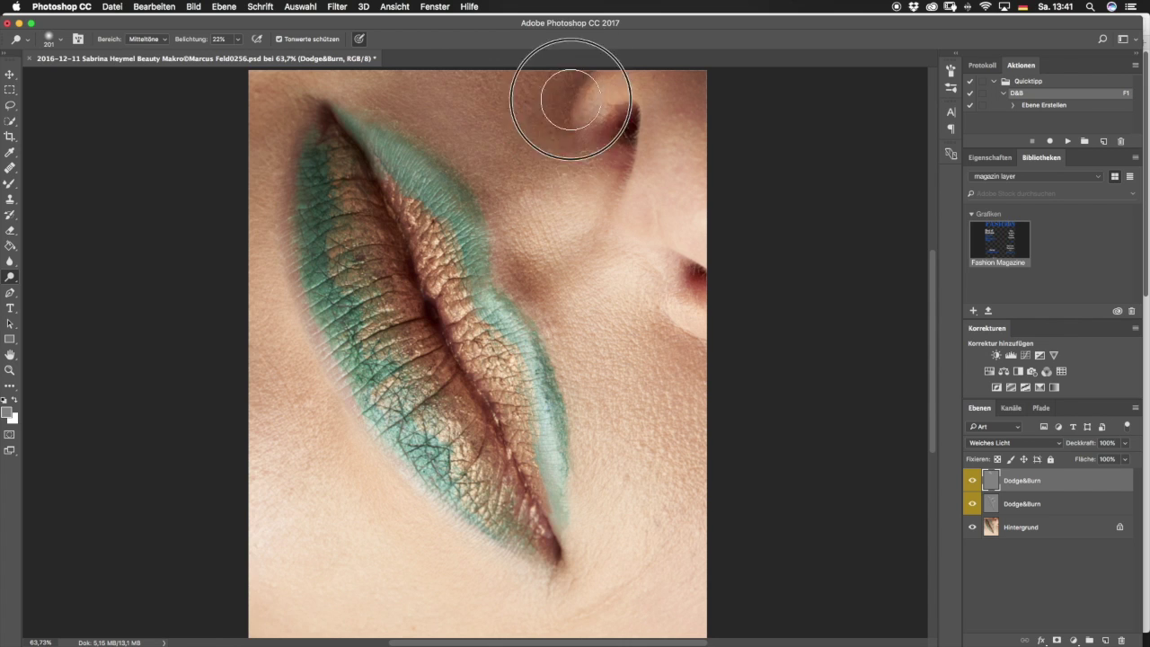
pyautogui.click(972, 480)
pyautogui.click(972, 481)
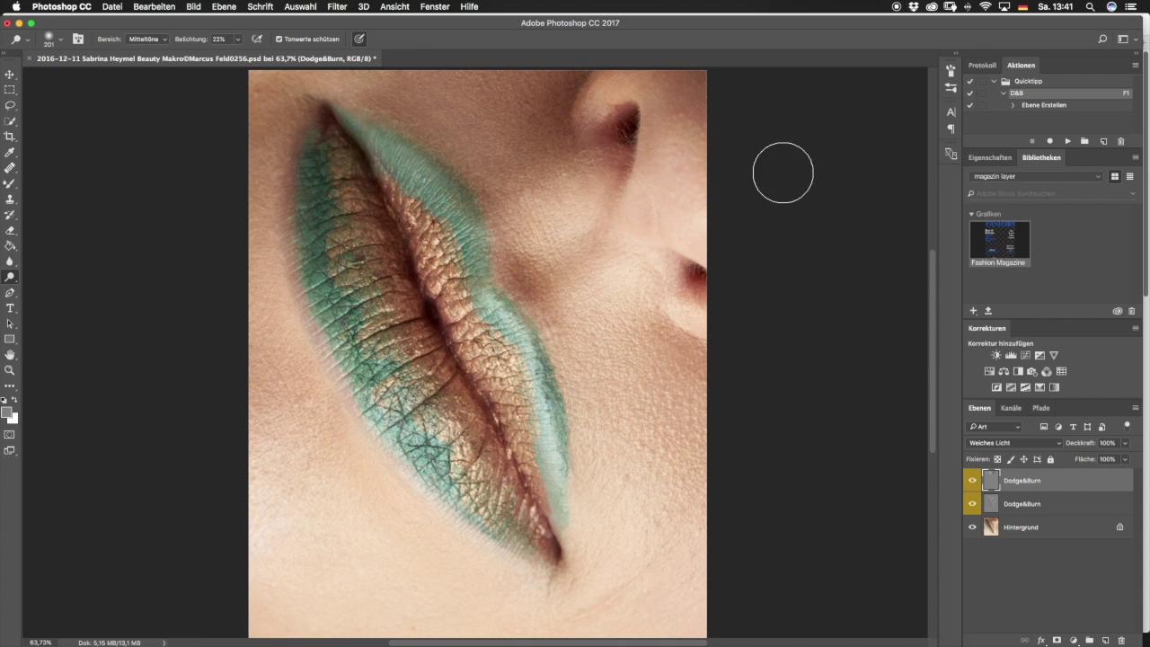
# Switch the Actions panel to Button Mode and run D&B for a third layer.
pyautogui.click(1135, 68)
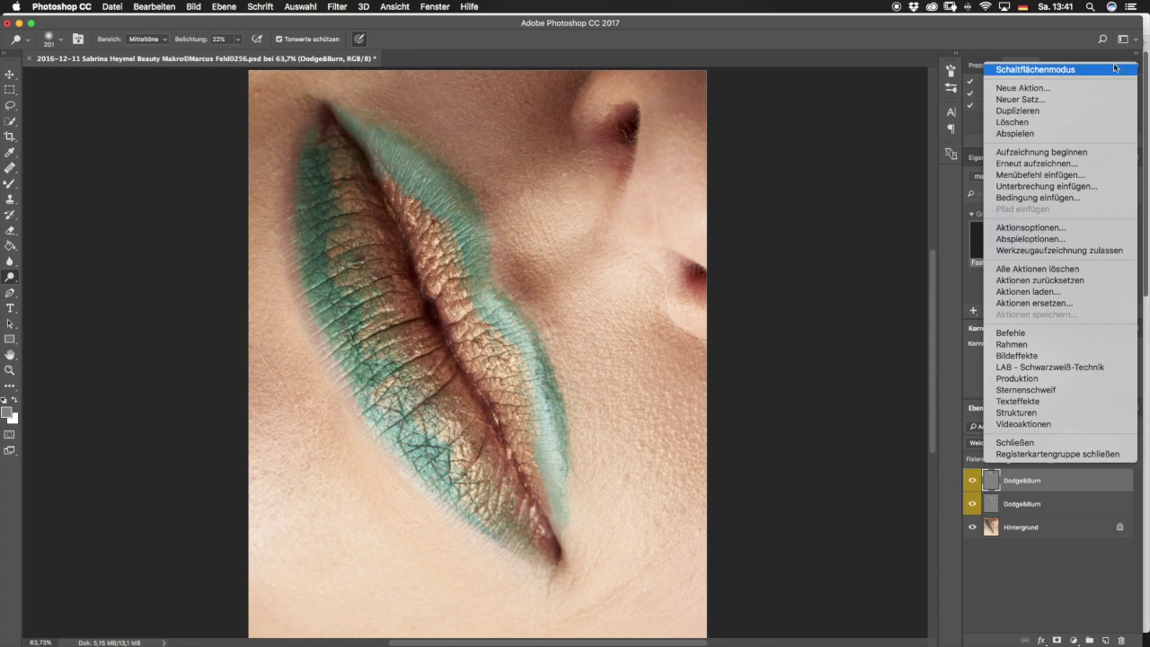
pyautogui.click(872, 124)
pyautogui.click(1136, 66)
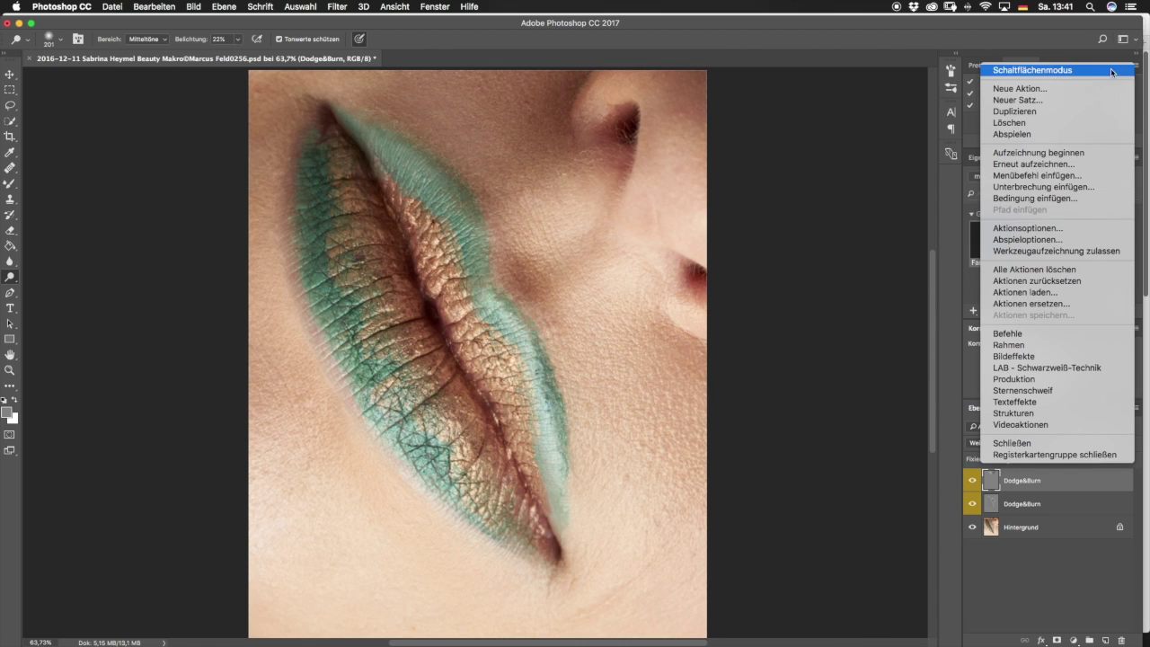
pyautogui.click(1052, 72)
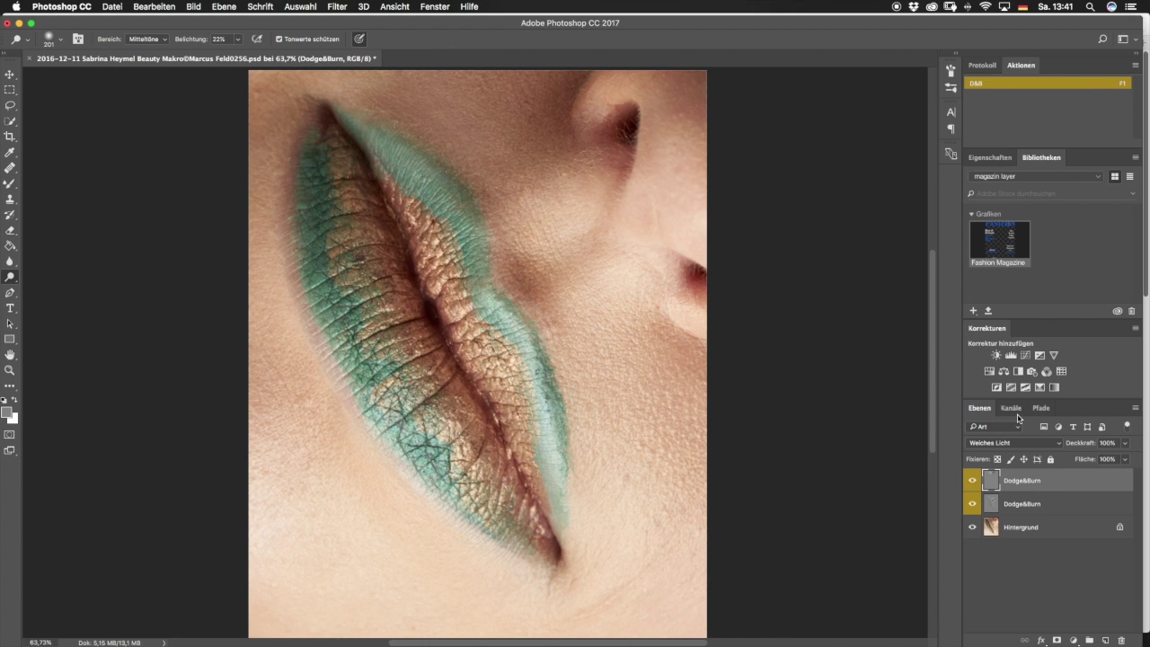
pyautogui.click(997, 85)
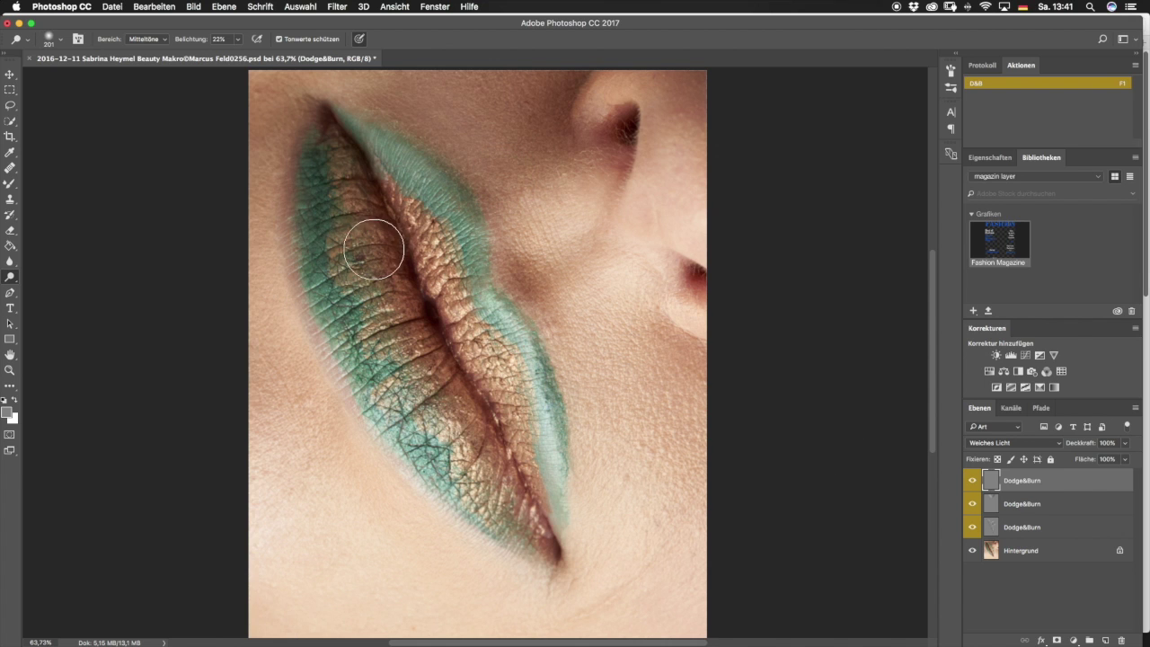
# Dodge the green out of the lower lip, then hide the top Dodge&Burn layer to compare.
pyautogui.moveTo(325, 173)
pyautogui.mouseDown()
pyautogui.moveTo(326, 290)
pyautogui.moveTo(375, 390)
pyautogui.mouseUp()
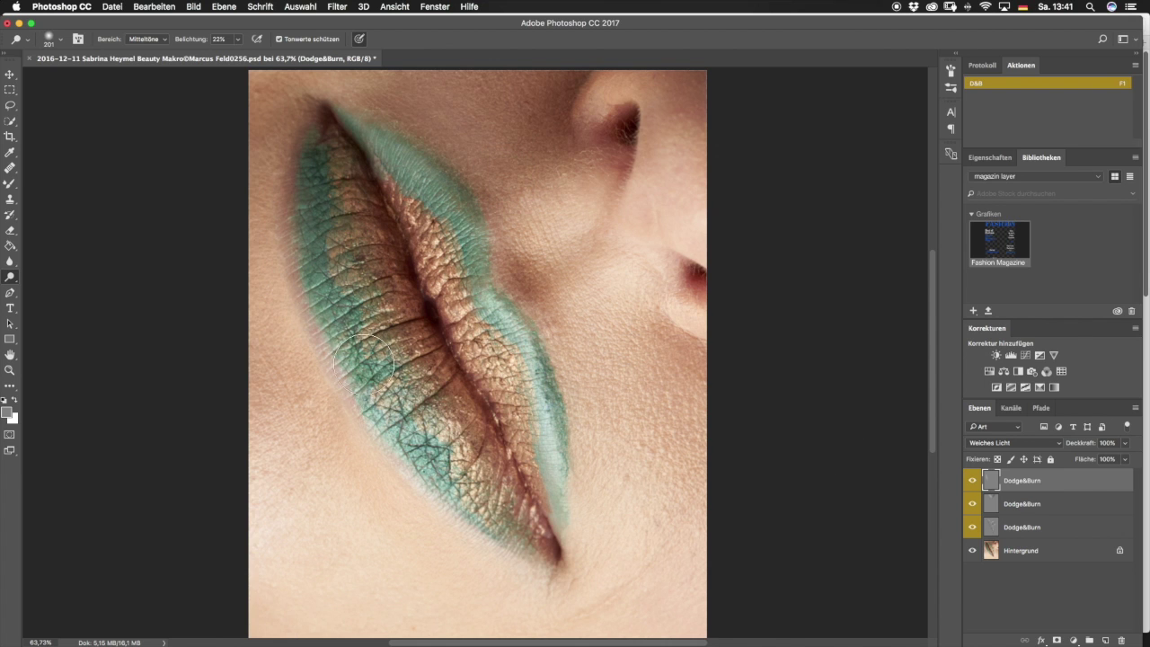
pyautogui.moveTo(321, 192)
pyautogui.mouseDown()
pyautogui.moveTo(319, 267)
pyautogui.moveTo(343, 369)
pyautogui.mouseUp()
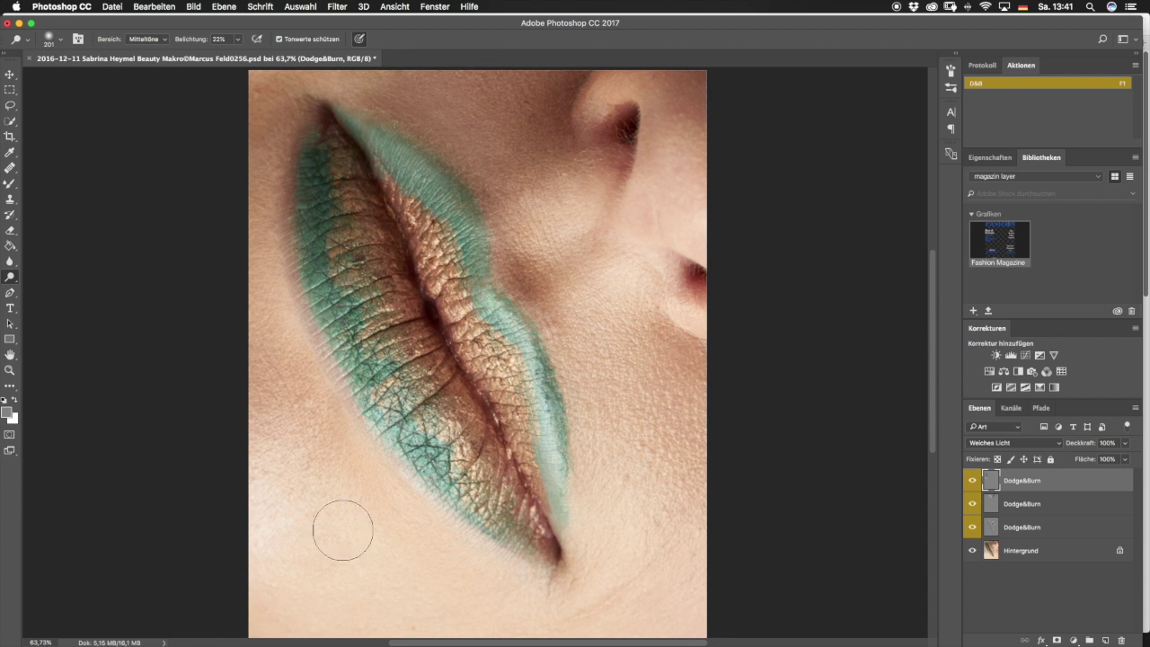
pyautogui.click(973, 479)
pyautogui.click(973, 479)
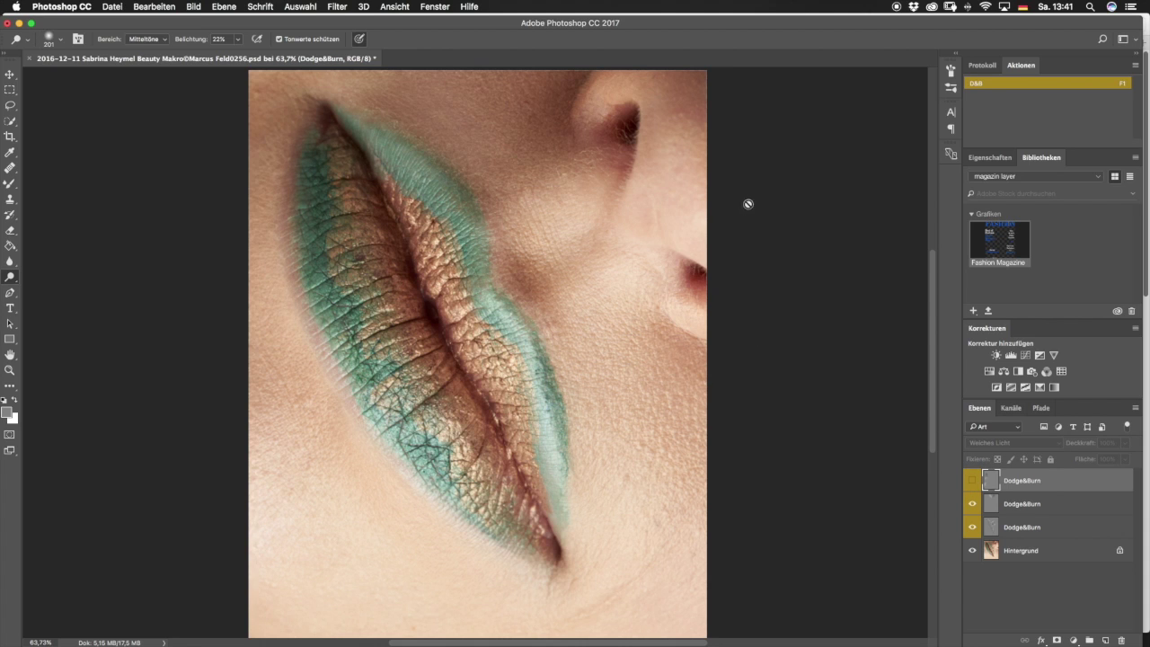